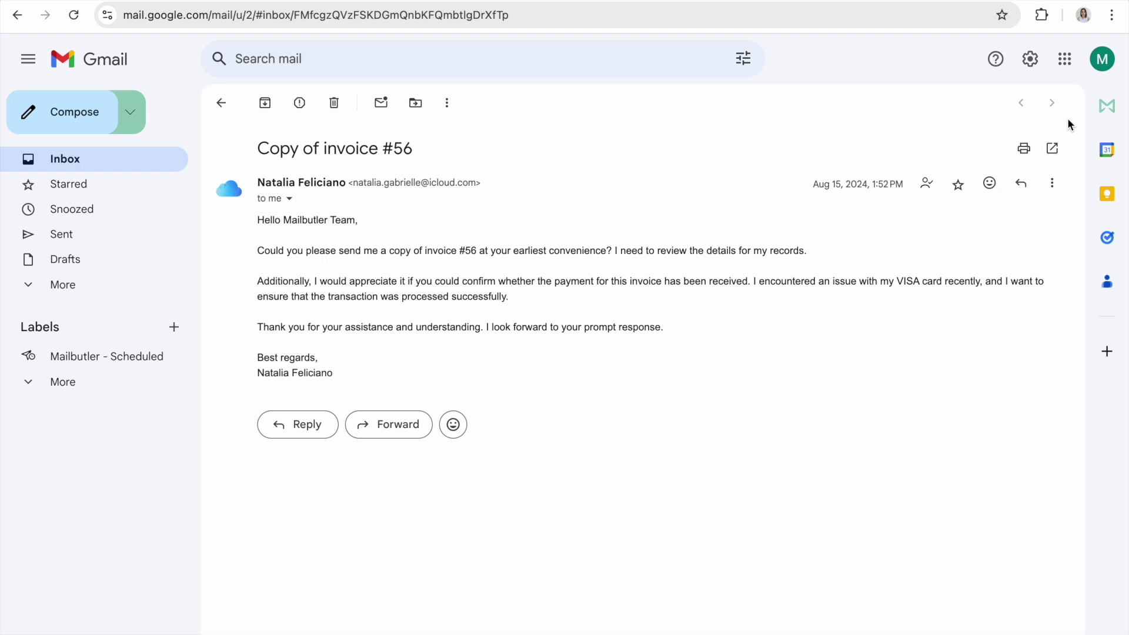
Step: Open the Mailbutler panel for the email and try its AI, note, task and Assign buttons
left_click(1107, 106)
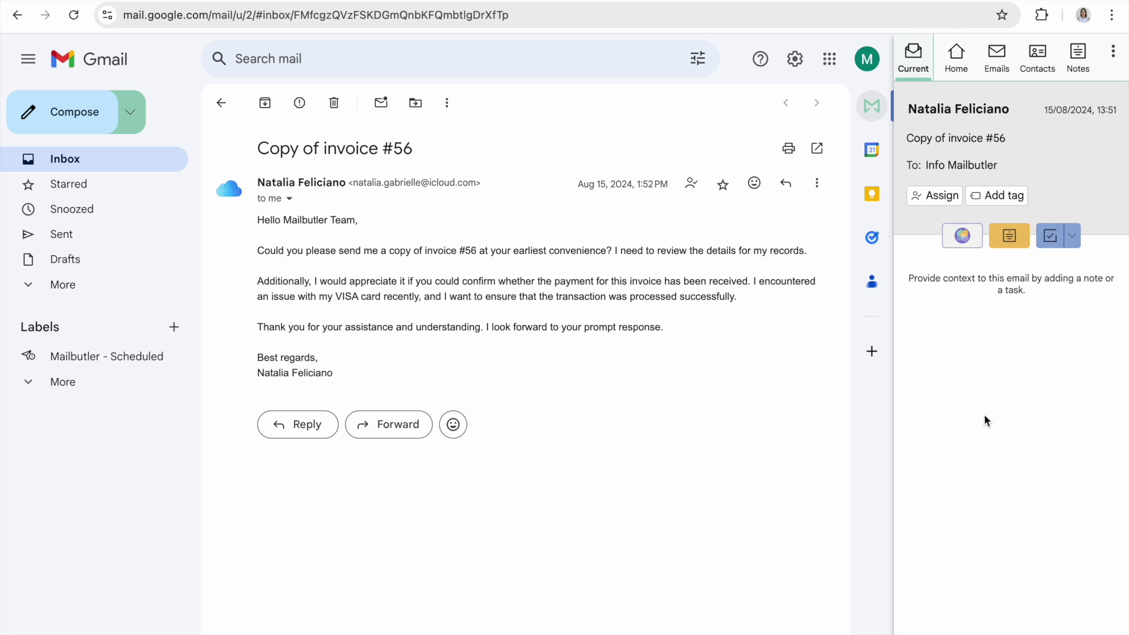
left_click(960, 245)
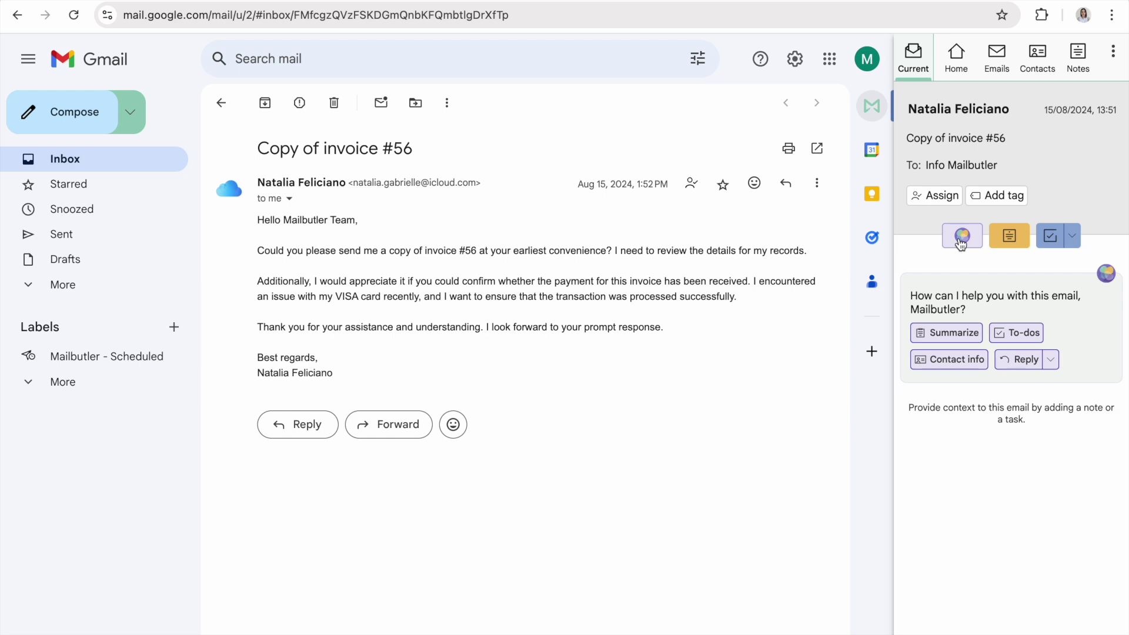
left_click(961, 244)
left_click(1009, 238)
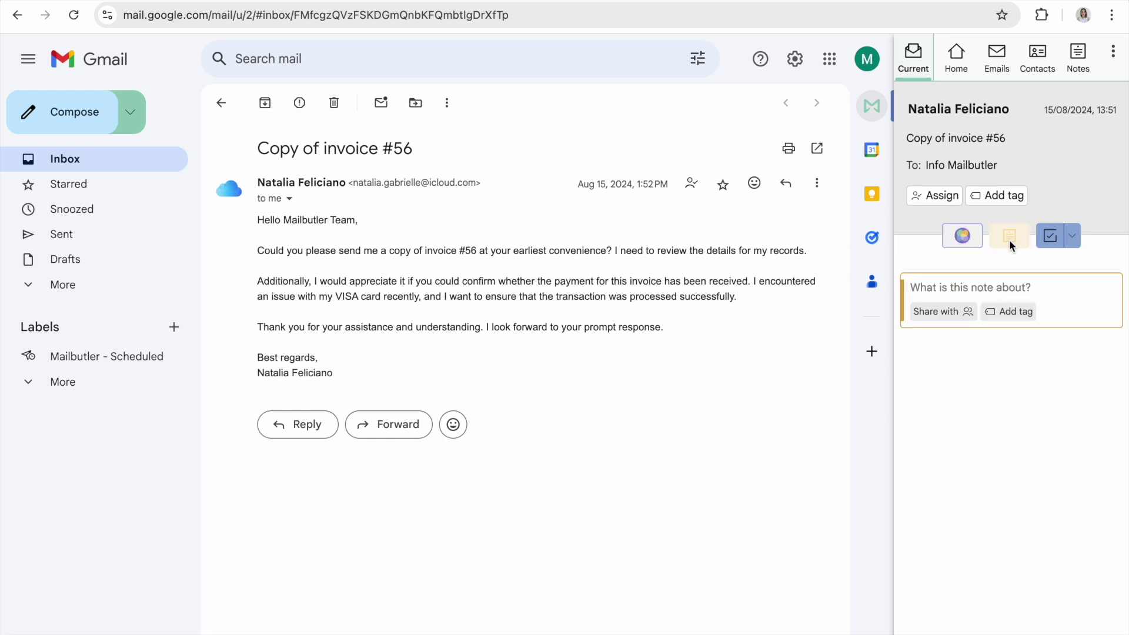
left_click(1048, 240)
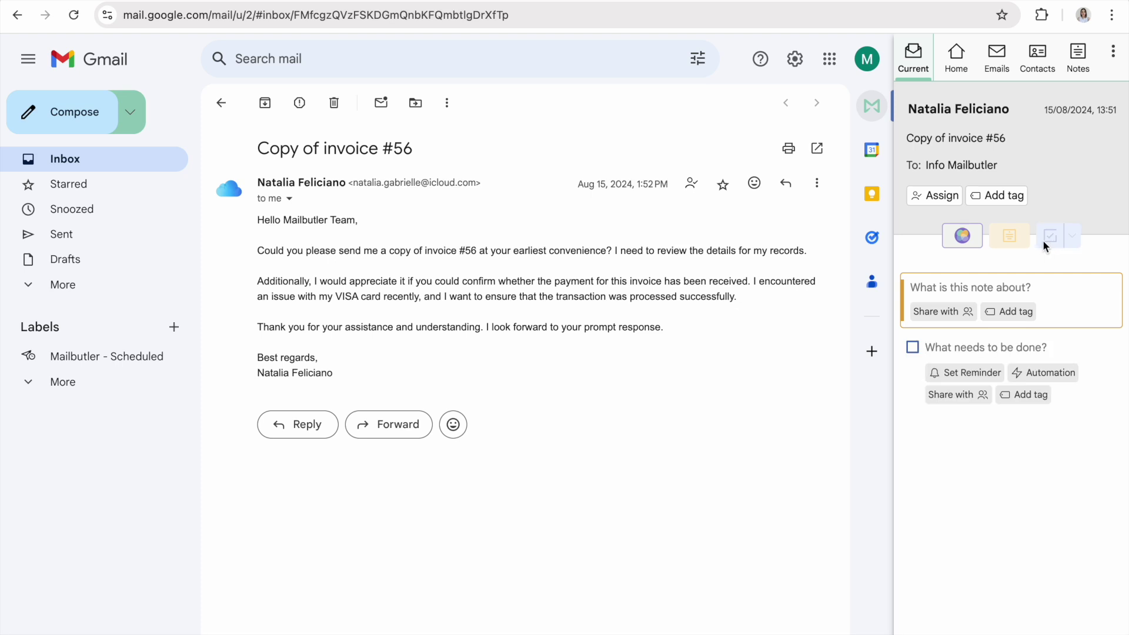
left_click(947, 197)
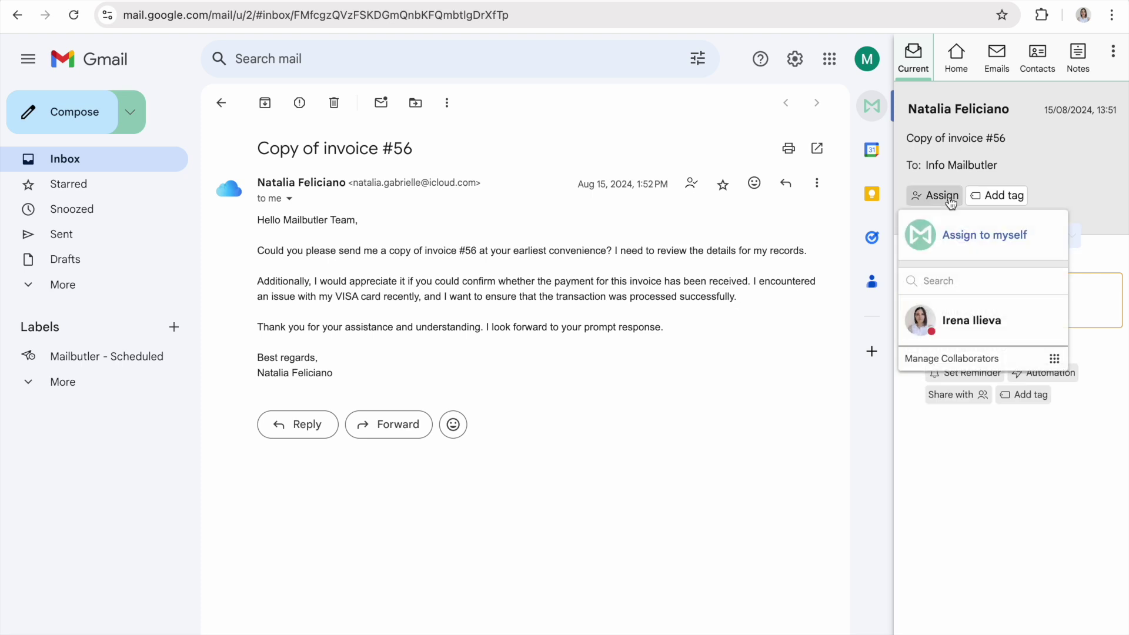
Step: Tag the Copy of invoice #56 email as 'invoice copy'
left_click(995, 197)
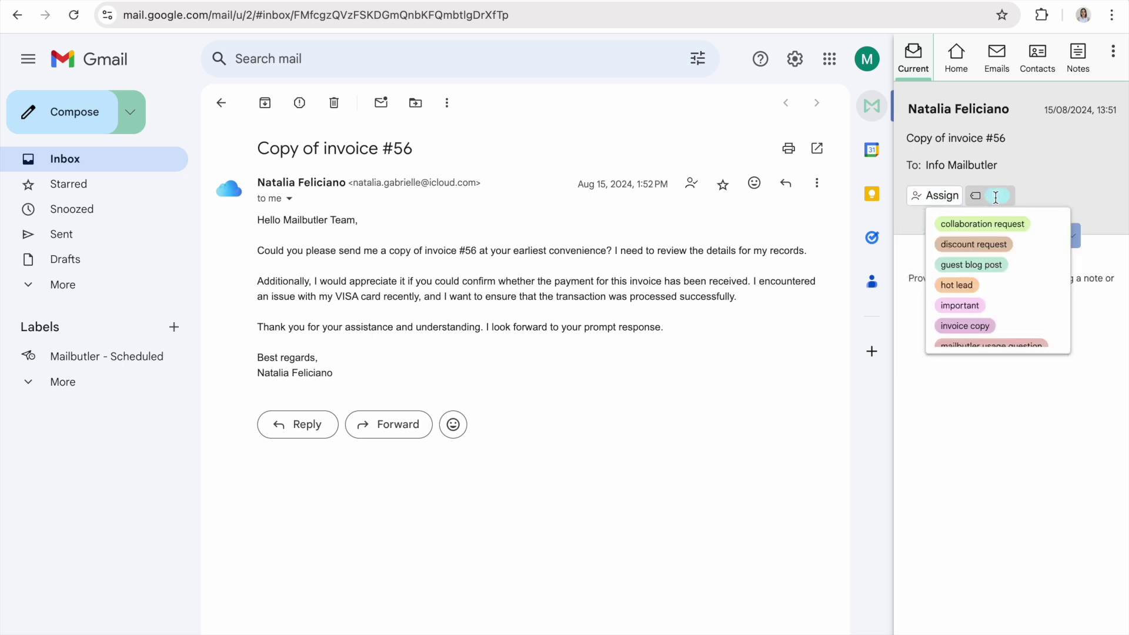
left_click(977, 325)
left_click(966, 394)
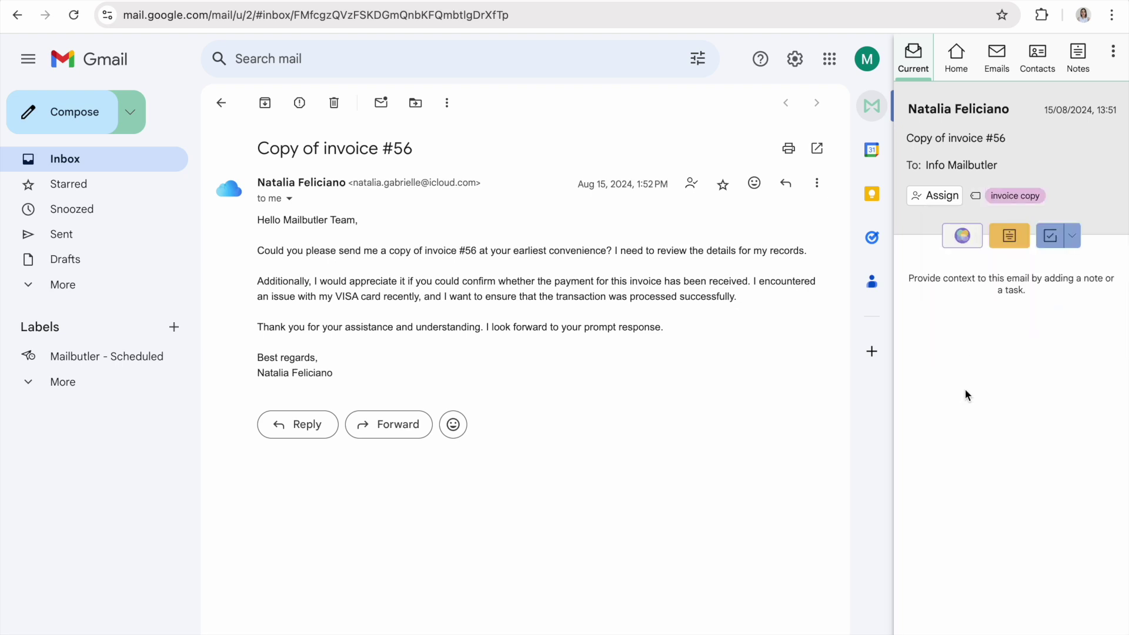
Step: Save the email's sender as a new contact, then try its note and task buttons
left_click(946, 111)
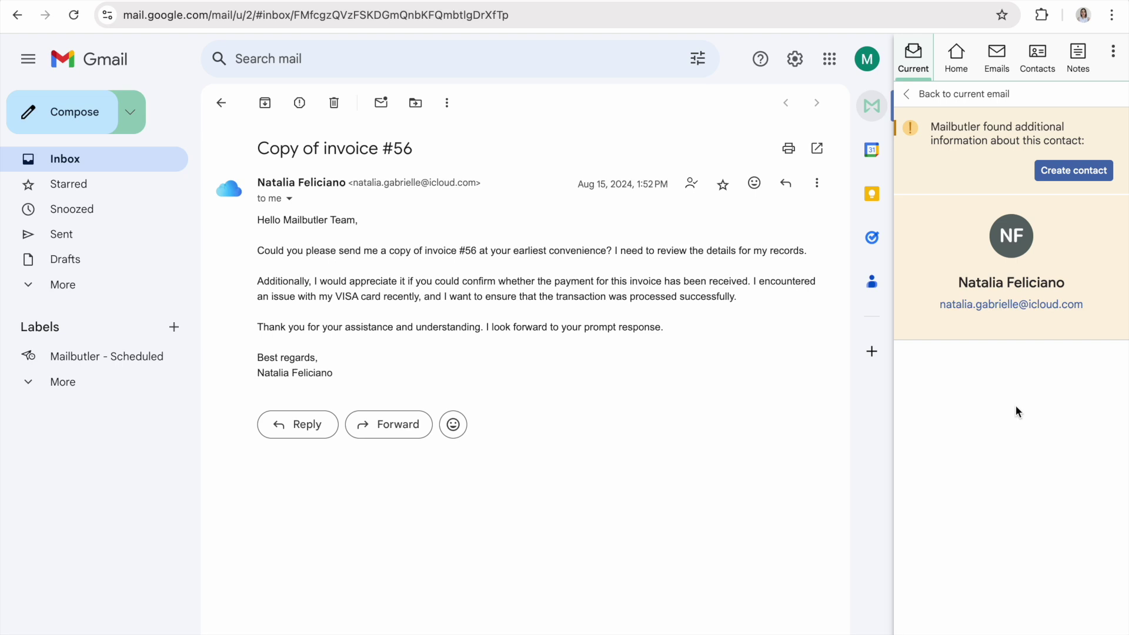
left_click(1089, 176)
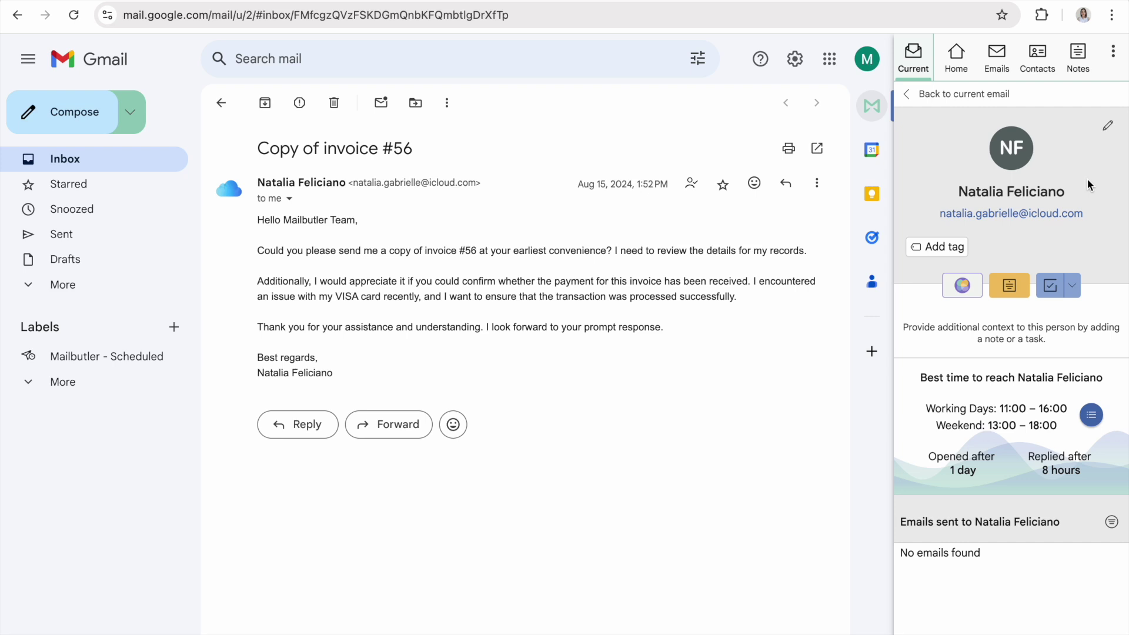
left_click(1011, 283)
left_click(1047, 288)
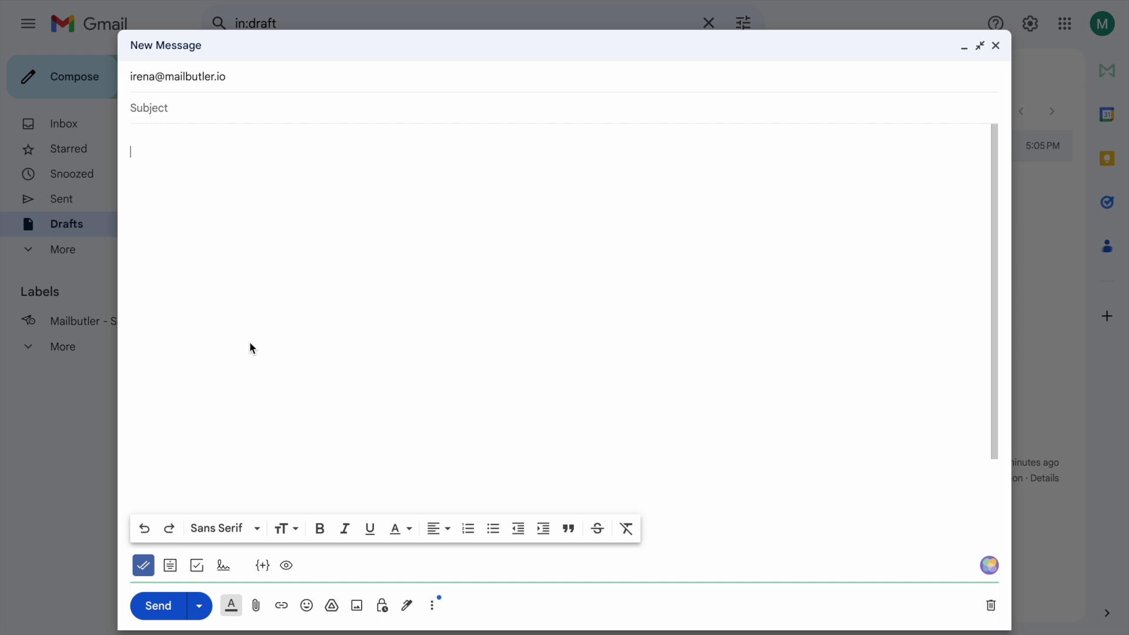
Step: Set the new draft's tracking to Opens and Clicks
left_click(141, 567)
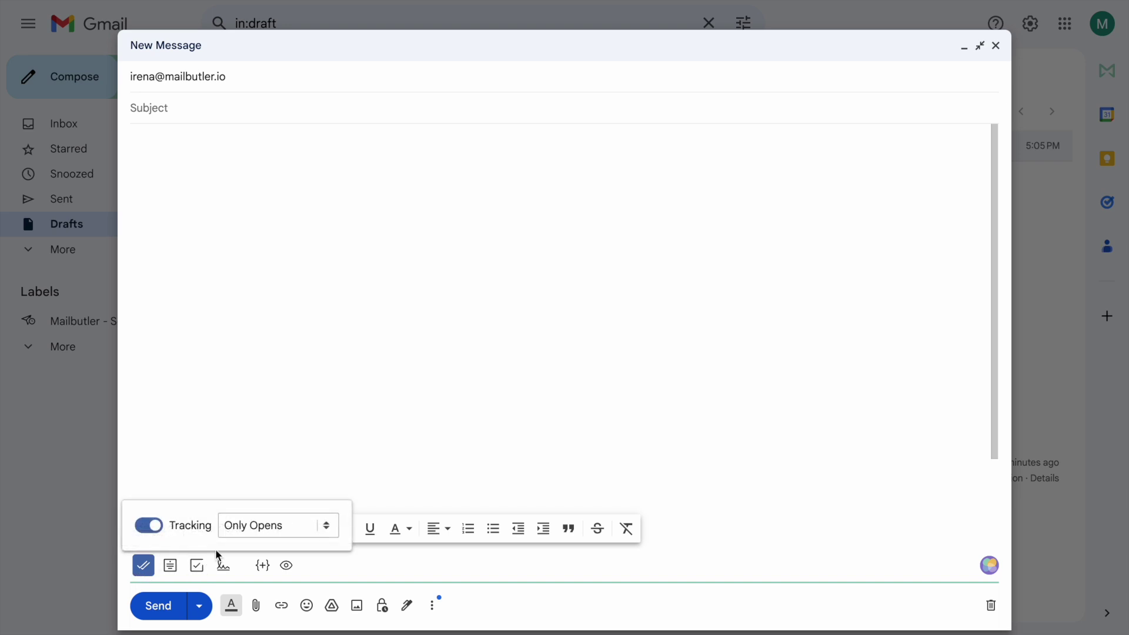
left_click(258, 533)
left_click(277, 509)
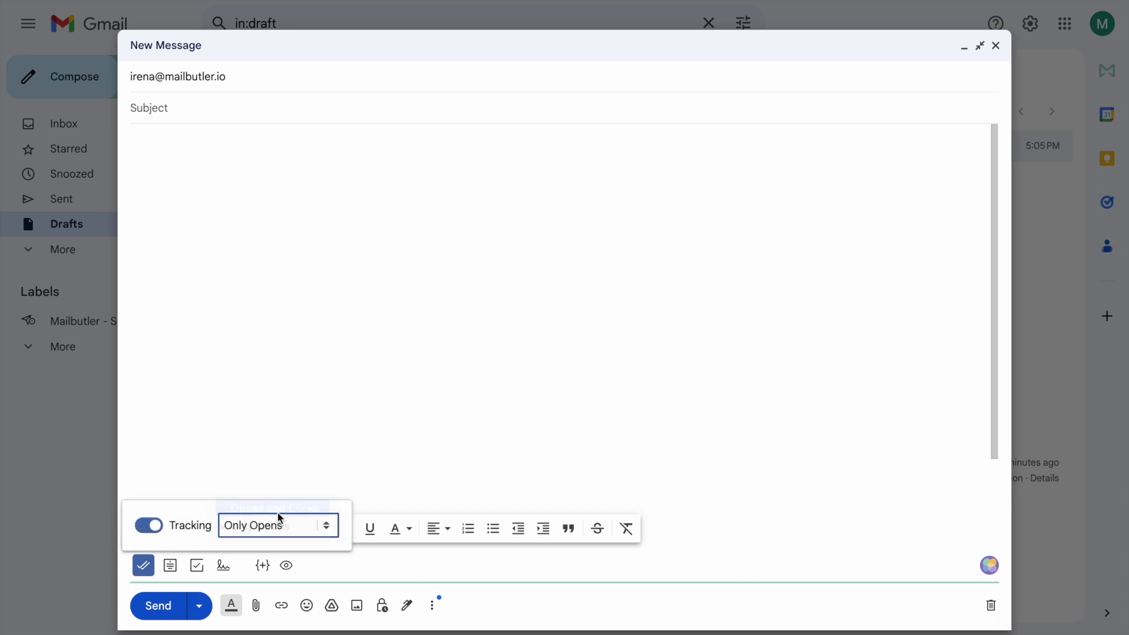
left_click(320, 438)
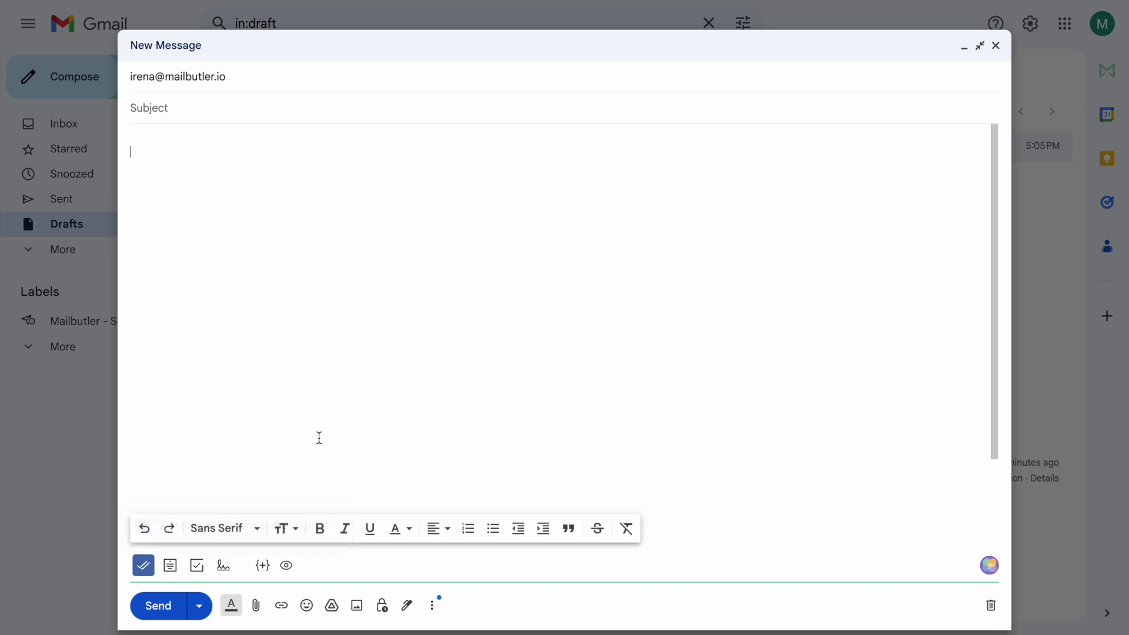
Step: Attach an empty note and task to the draft and preview the signature choices
left_click(171, 568)
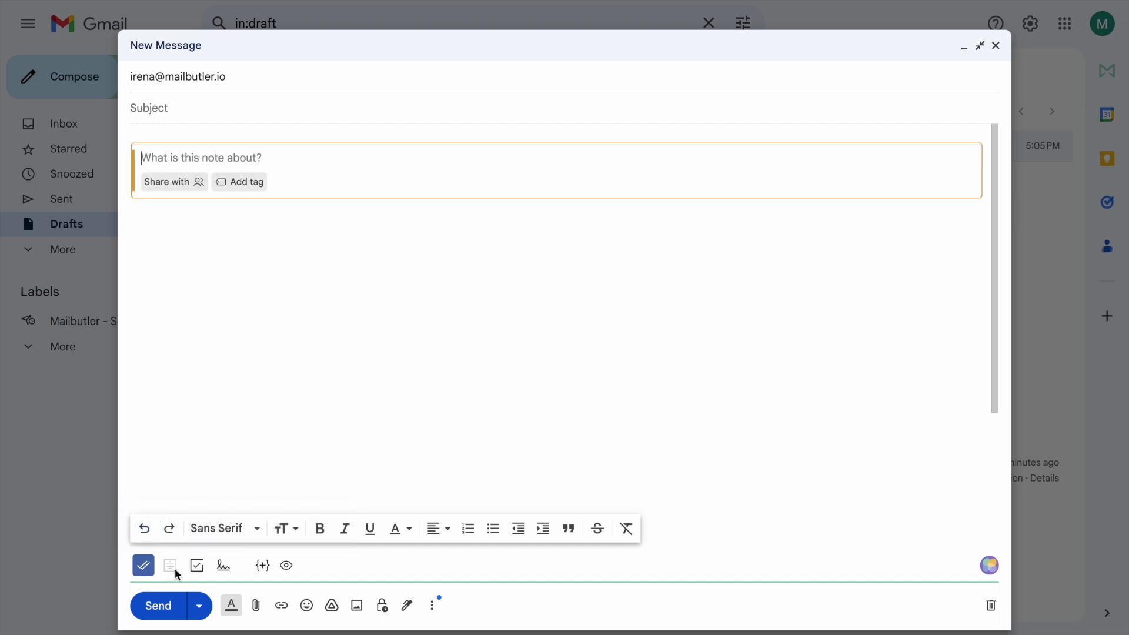
left_click(205, 565)
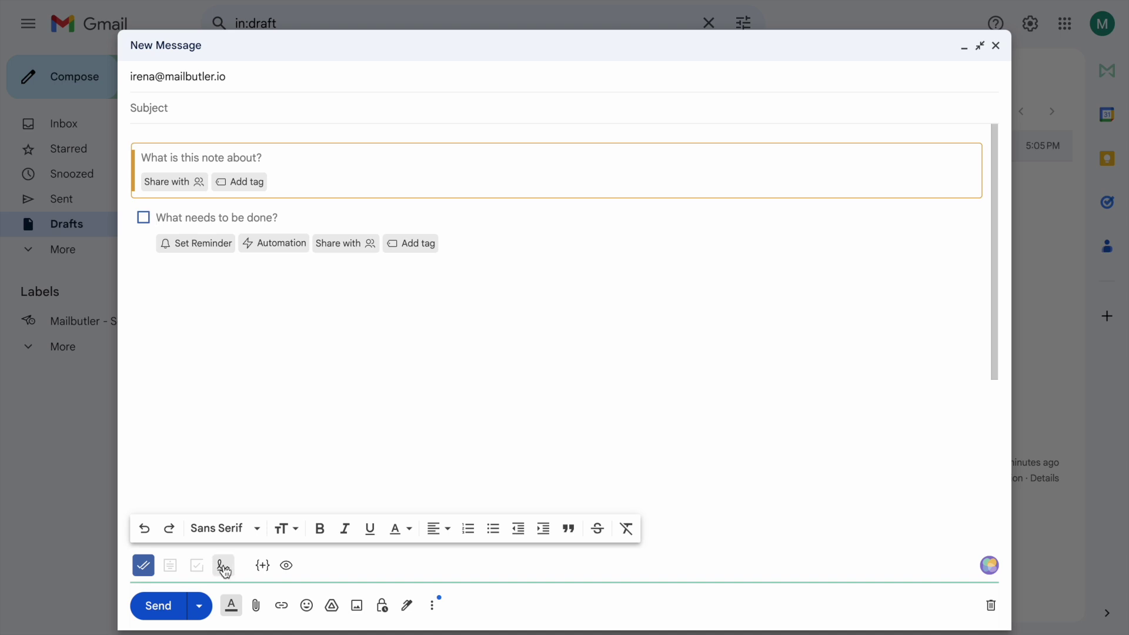
left_click(223, 567)
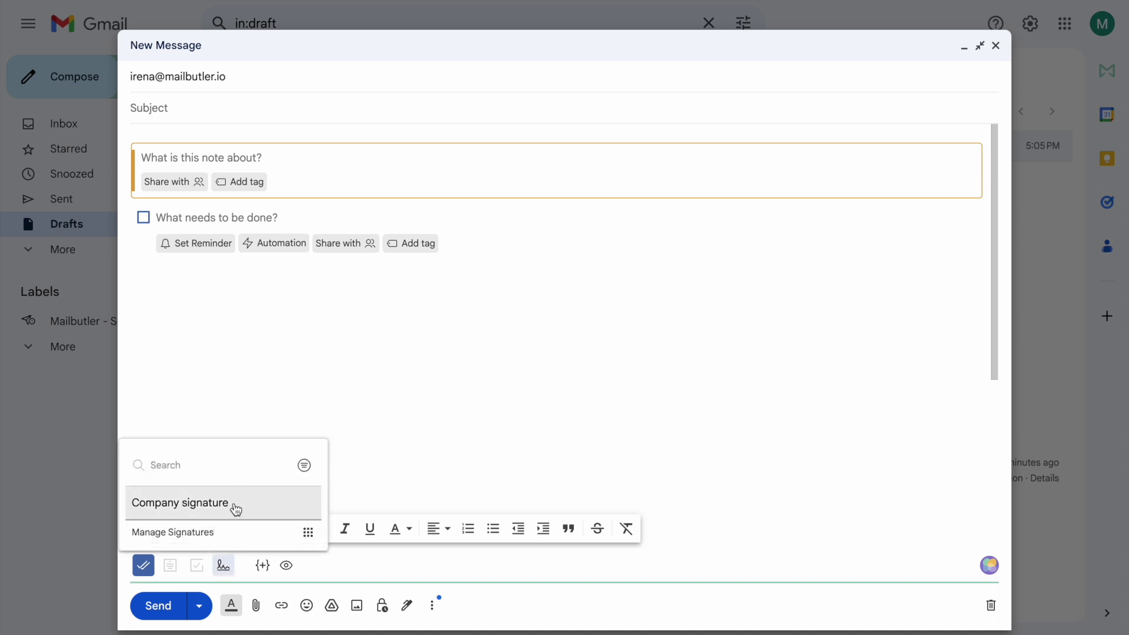
left_click(227, 567)
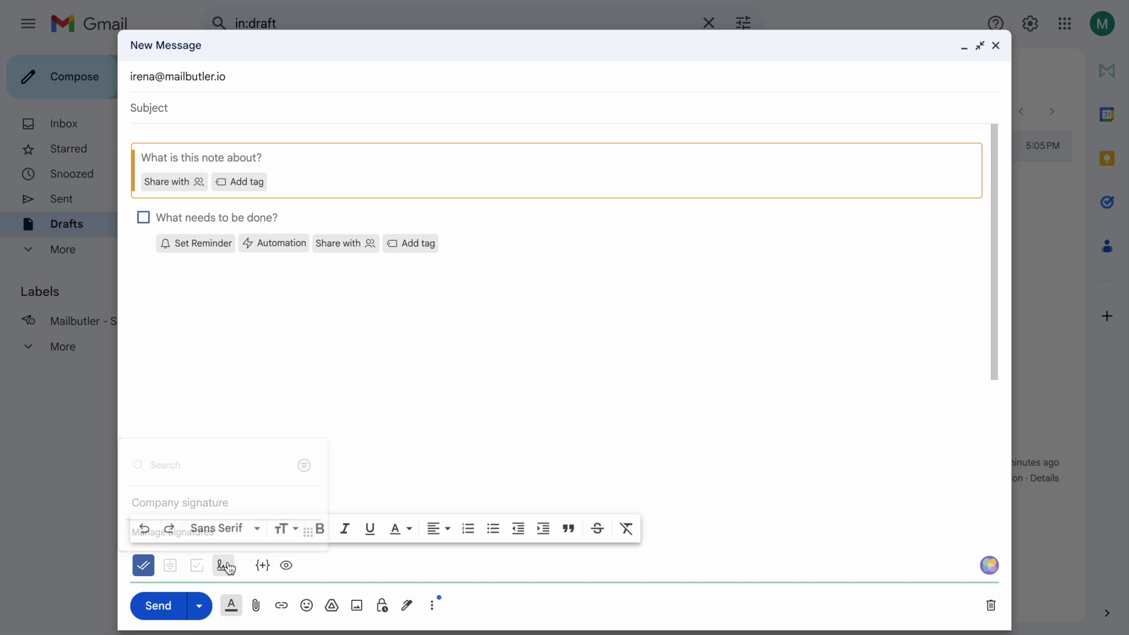
Step: Browse the templates list, add the AI assistant to the draft, and choose Smart Send Later
left_click(263, 565)
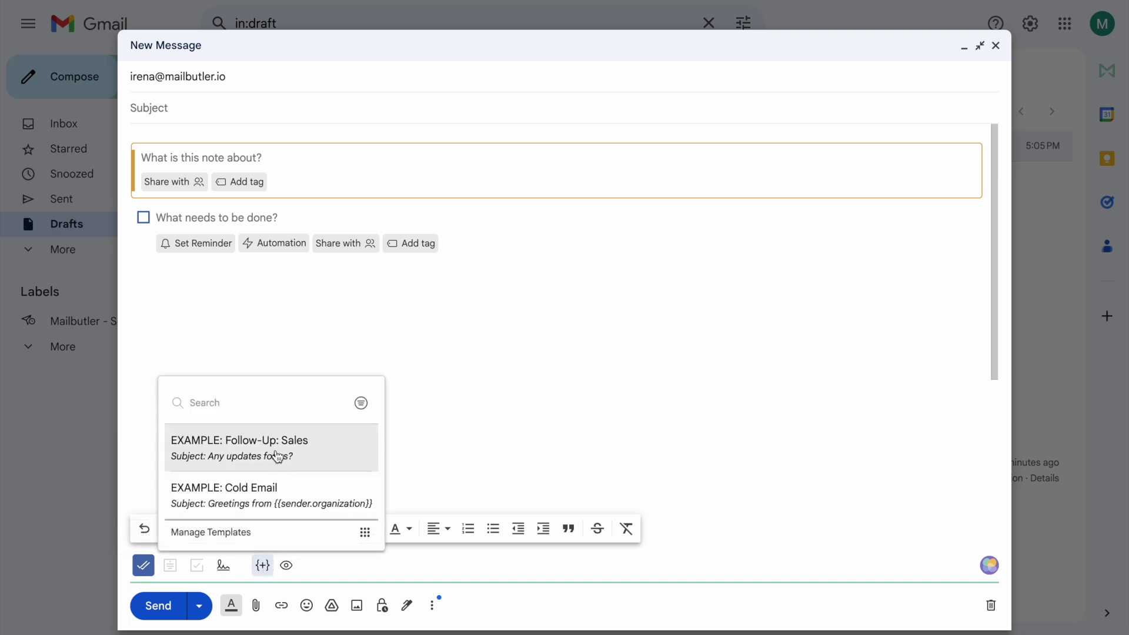
left_click(263, 566)
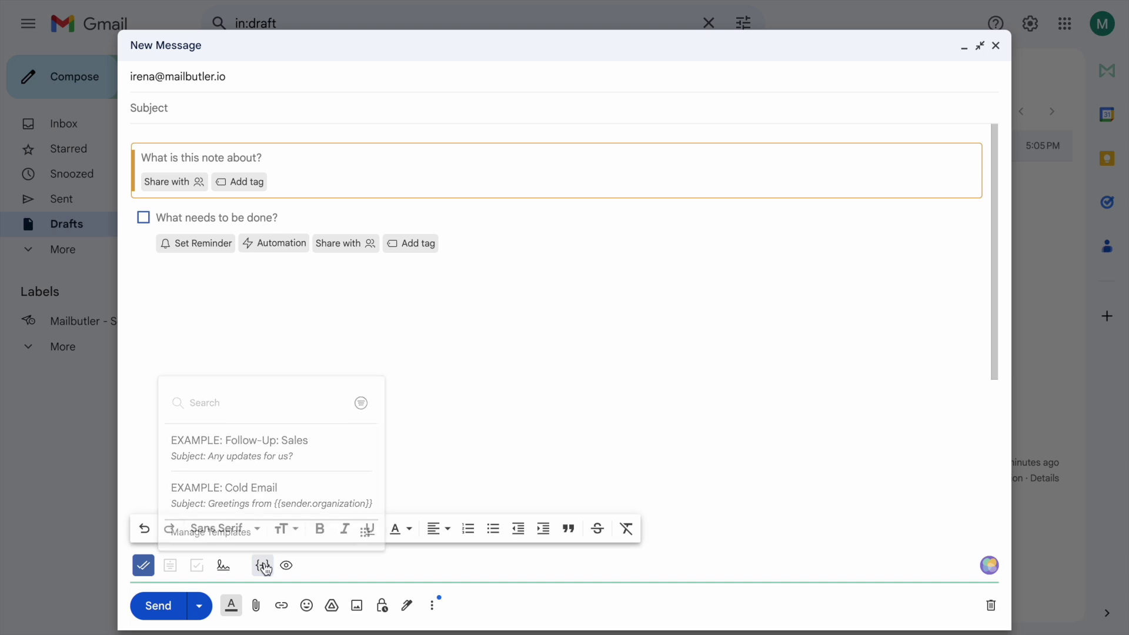
left_click(989, 566)
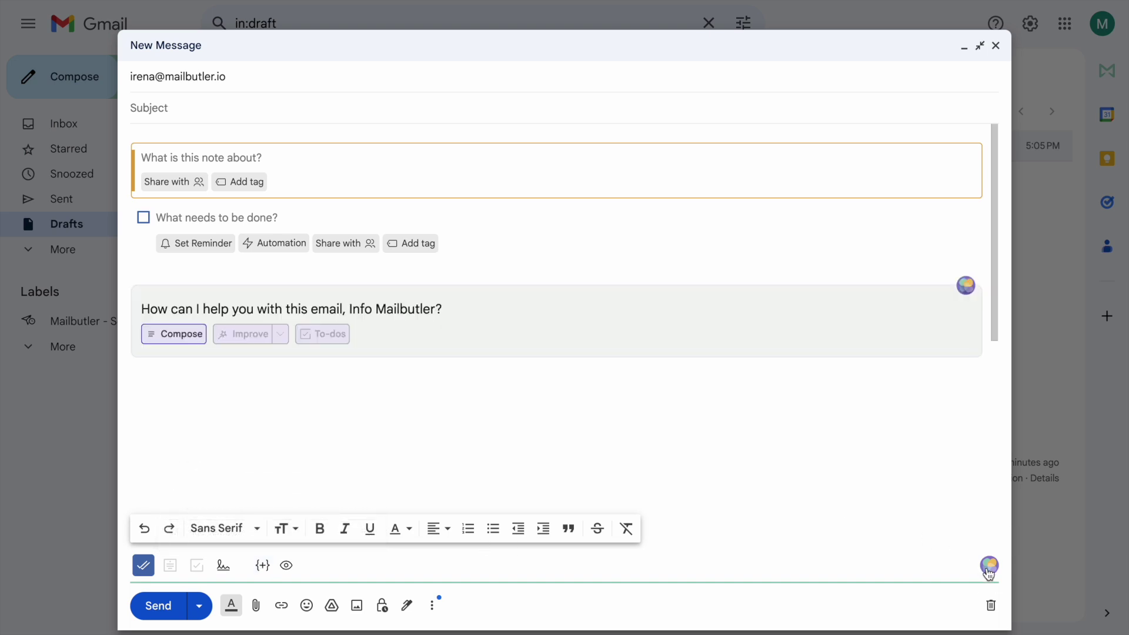
left_click(199, 606)
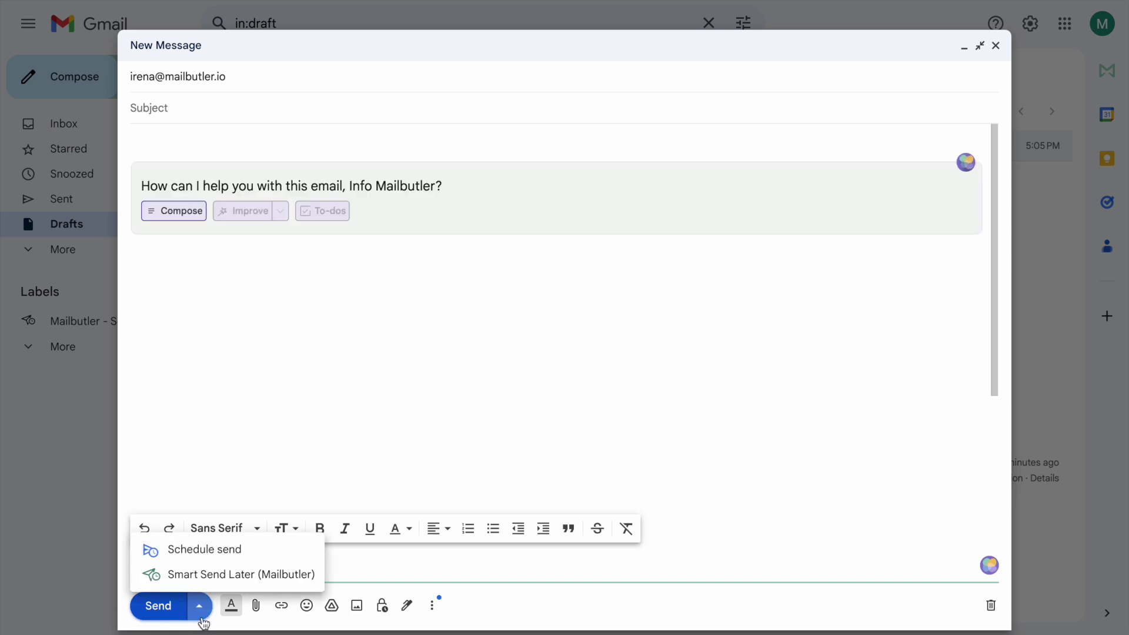
left_click(234, 575)
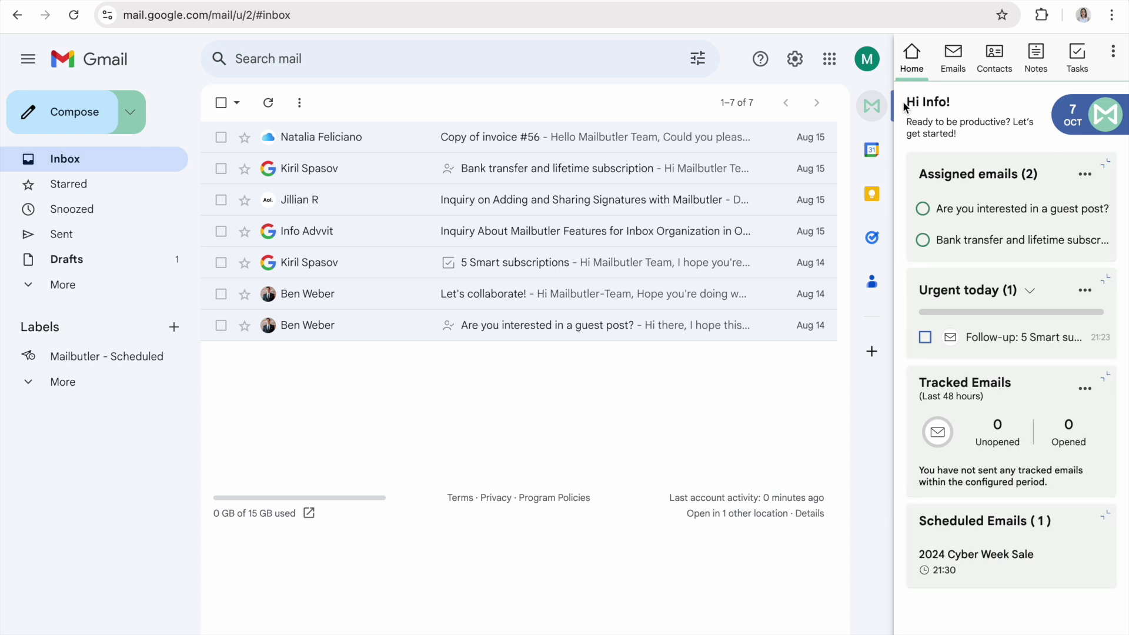
Step: Show tracked emails in the sidebar's Emails tab, open Filters, then the more-features menu
left_click(953, 69)
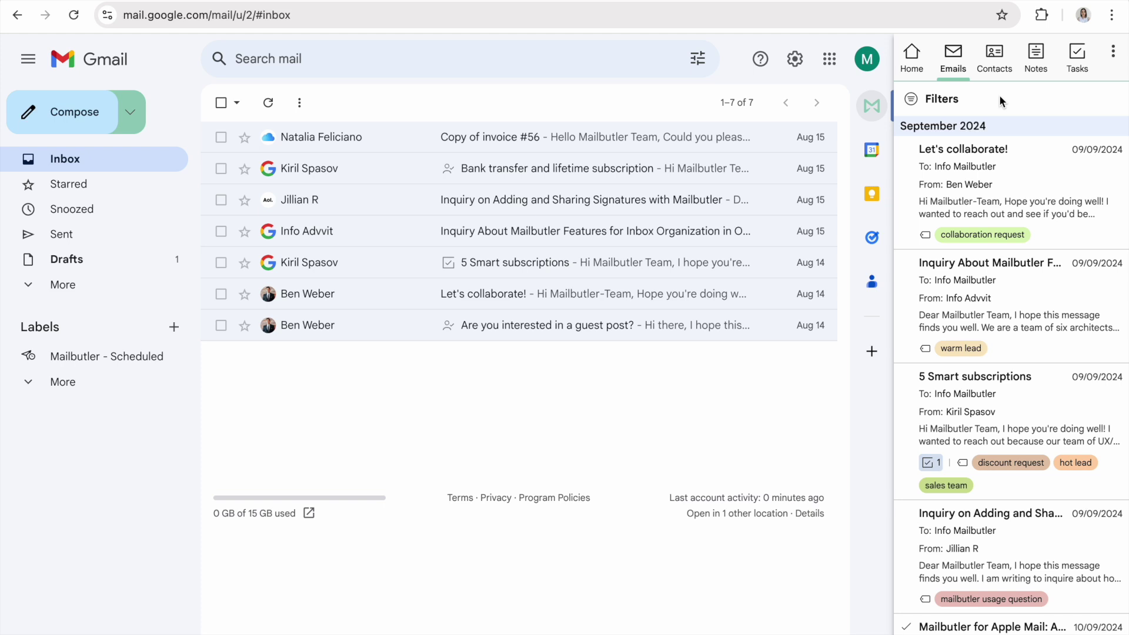
left_click(955, 105)
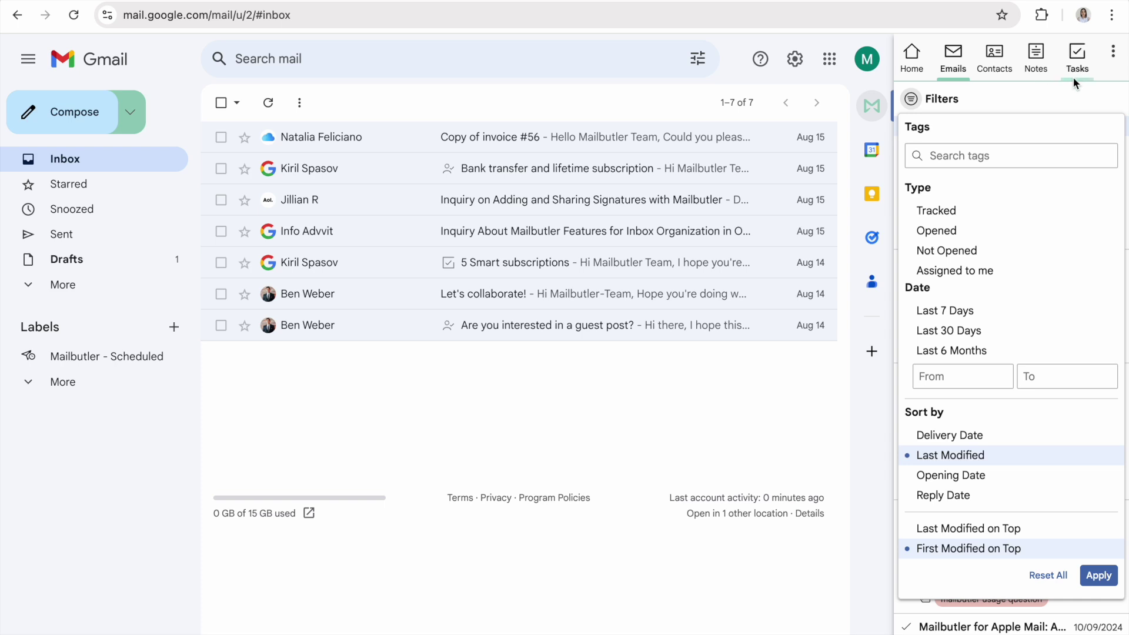
left_click(1114, 54)
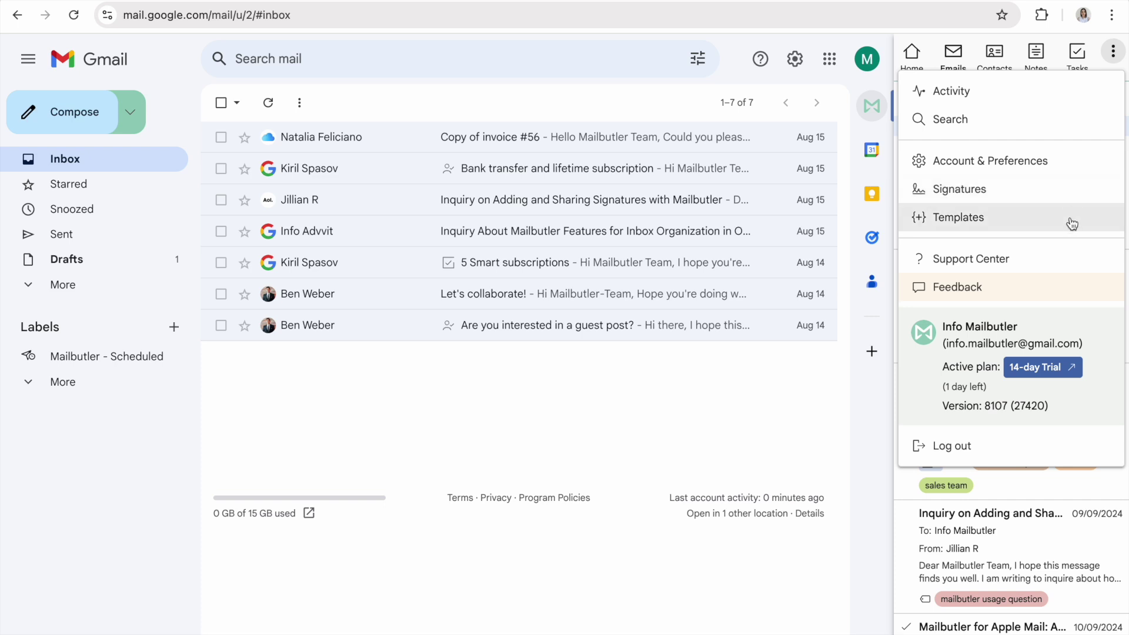
Step: Open Account & Preferences and review the Profile, Collaborators and Subscriptions pages
left_click(1074, 170)
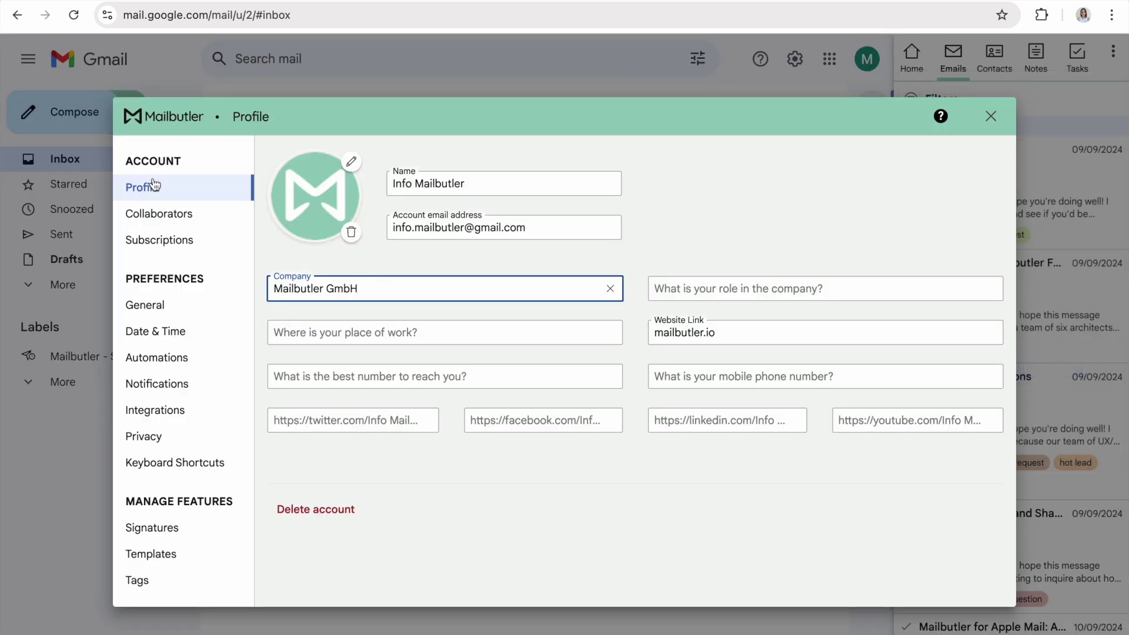
left_click(171, 196)
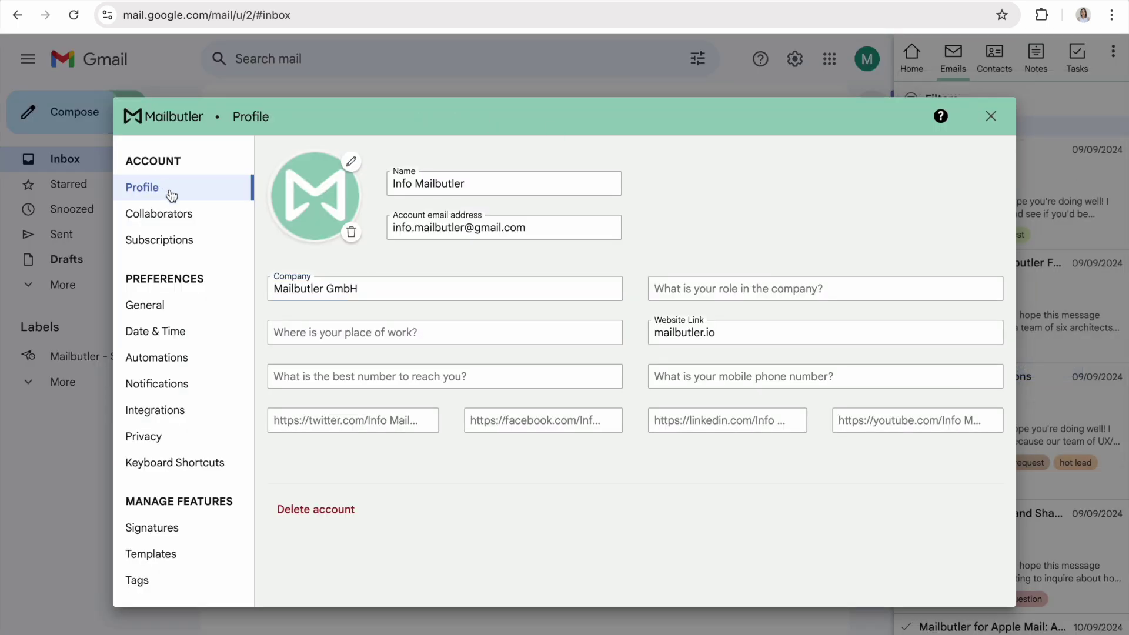
left_click(175, 219)
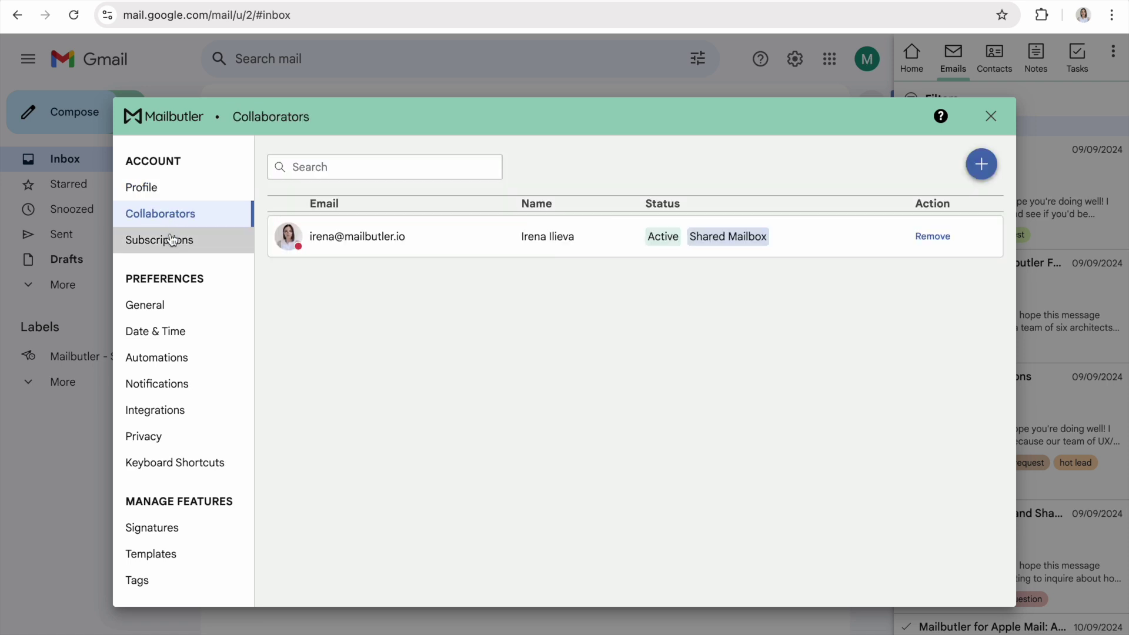
left_click(171, 242)
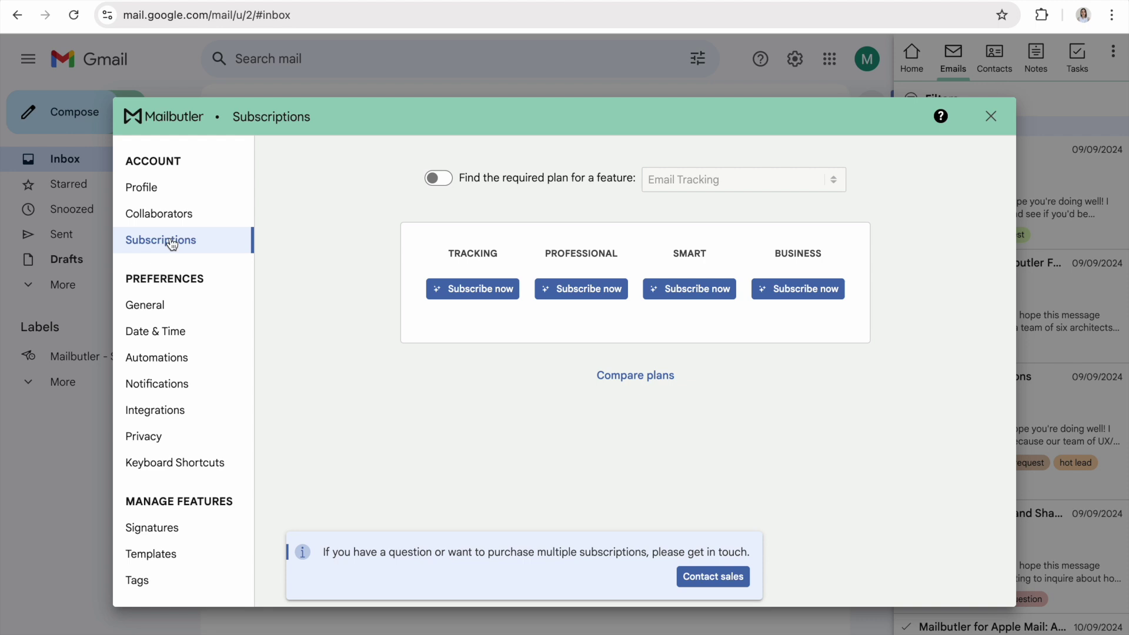
Step: Review the General, Date & Time and Automations settings pages
left_click(159, 316)
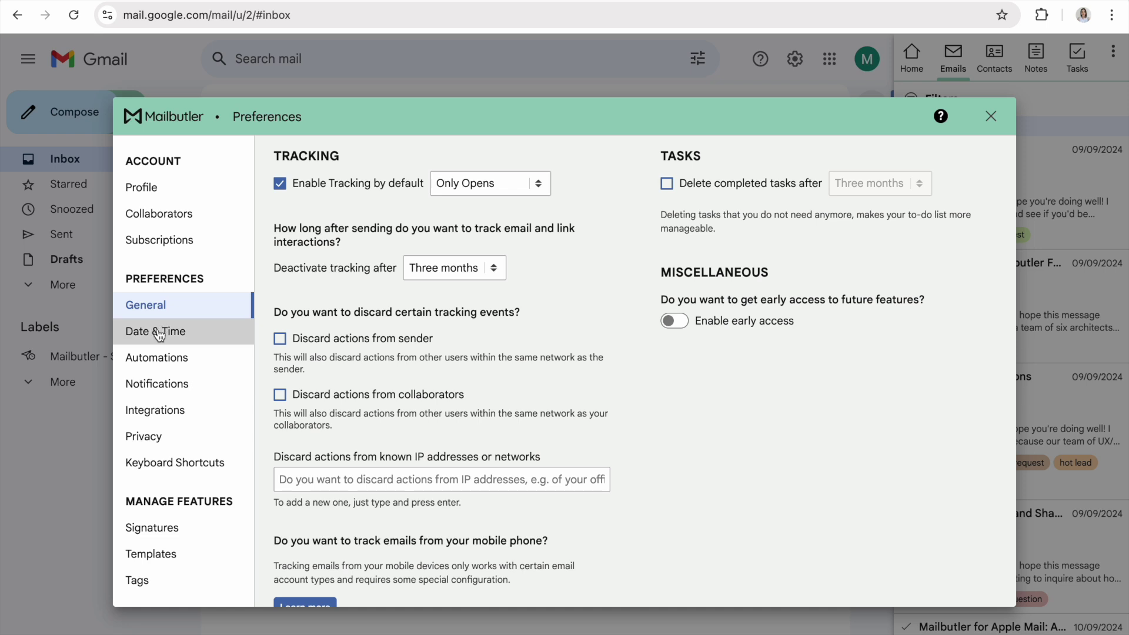
left_click(160, 334)
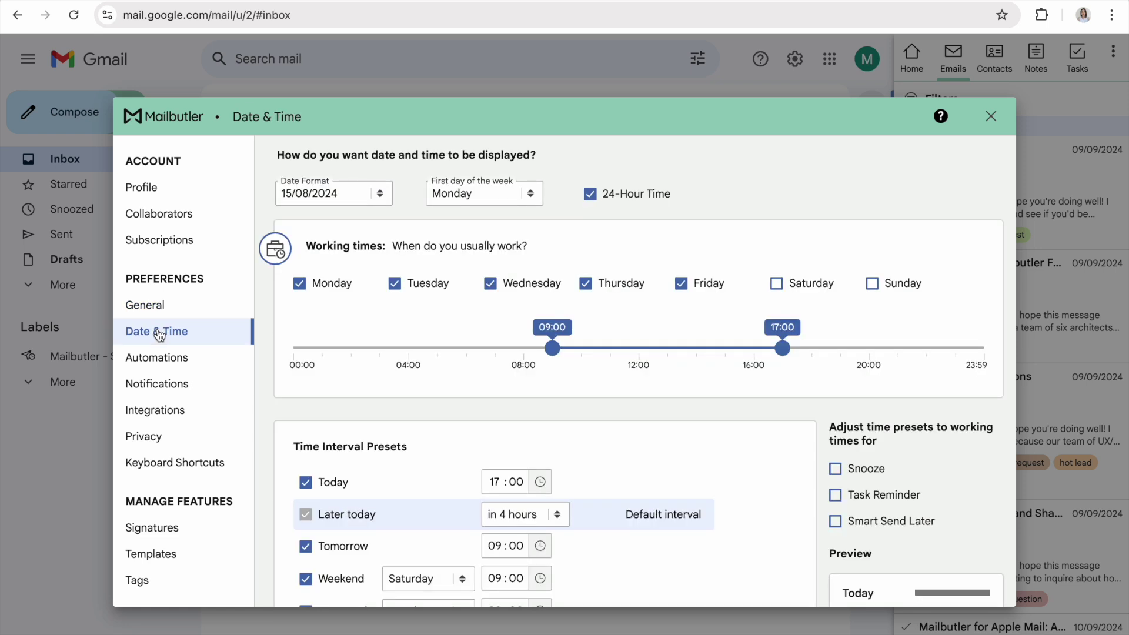
left_click(161, 363)
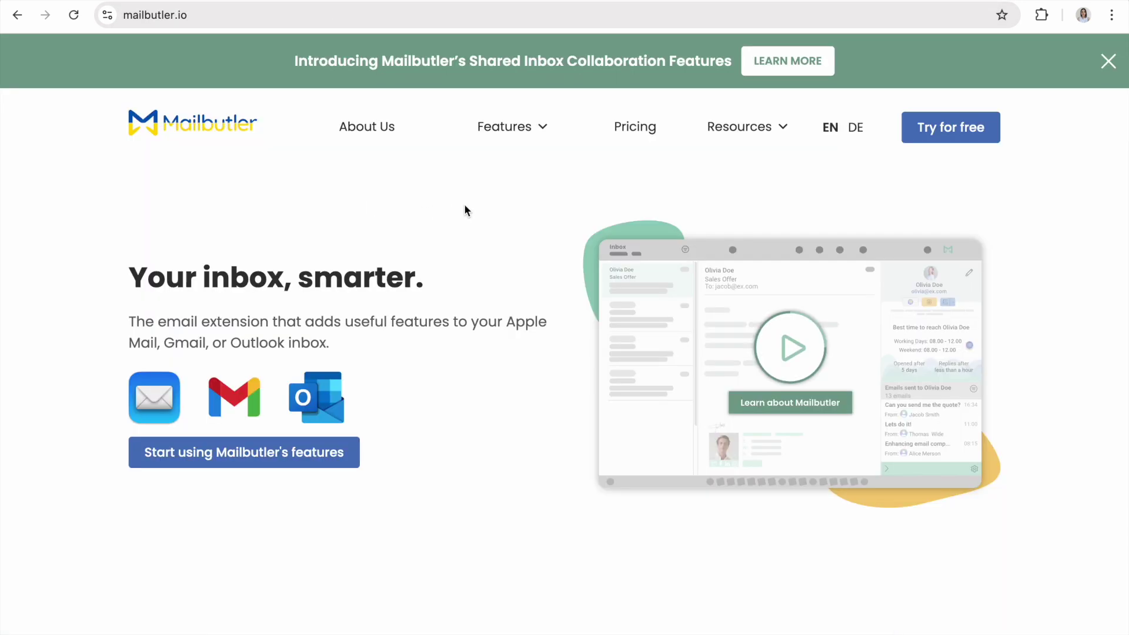
Step: Show the Resources menu entries on the mailbutler.io homepage
mouse_move(734, 136)
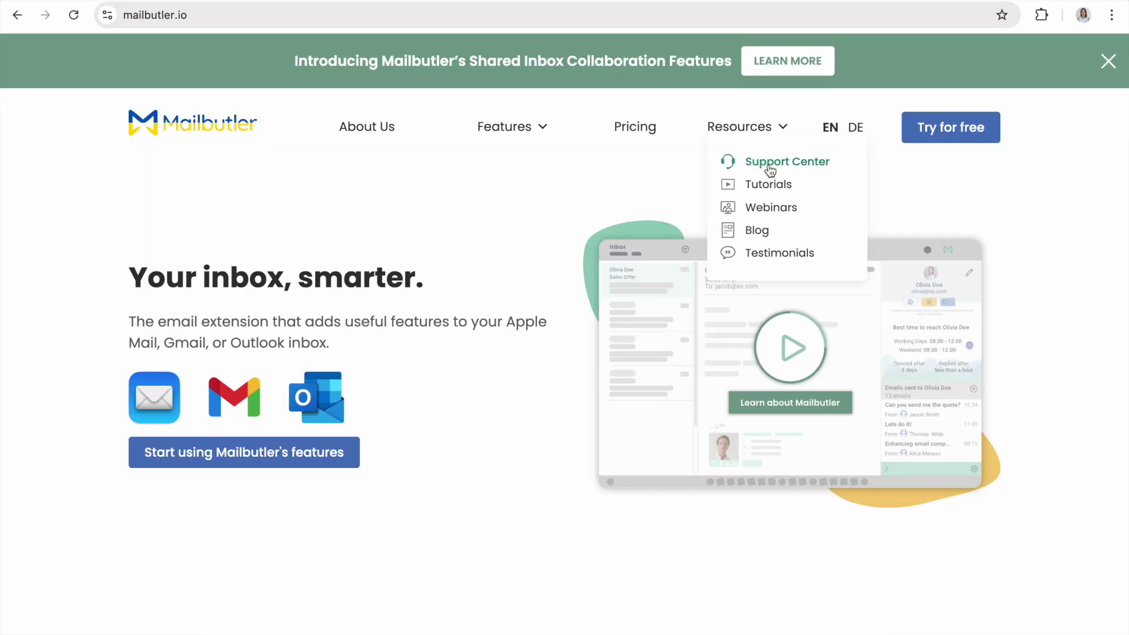